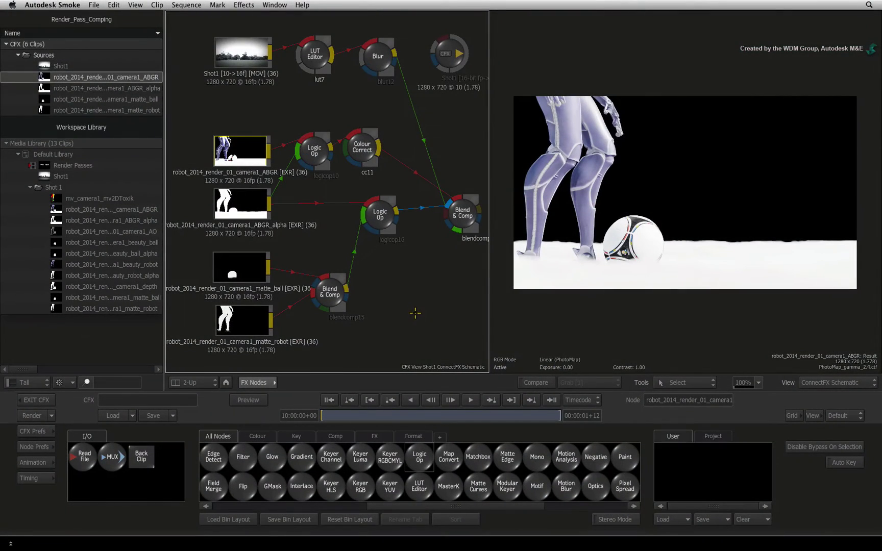
Inspect the ABGR alpha pass and the Logic Op result in the viewer
{"action": "left_click_drag", "start_coordinate": [229, 142], "coordinate": [227, 141]}
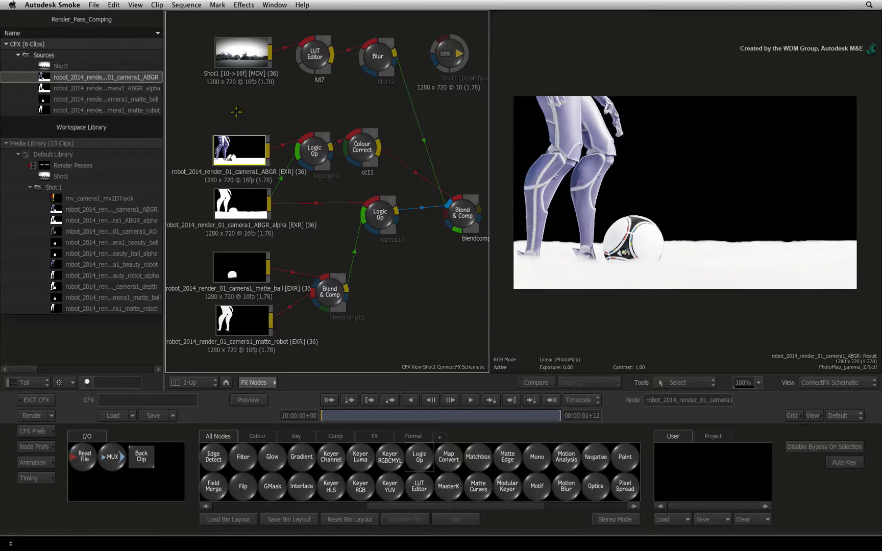
{"action": "left_click", "coordinate": [235, 198]}
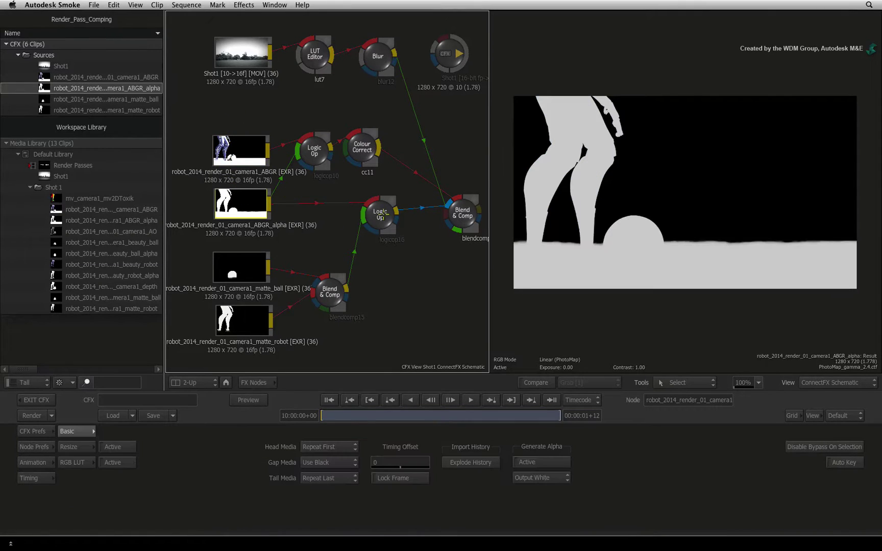
{"action": "left_click", "coordinate": [381, 216]}
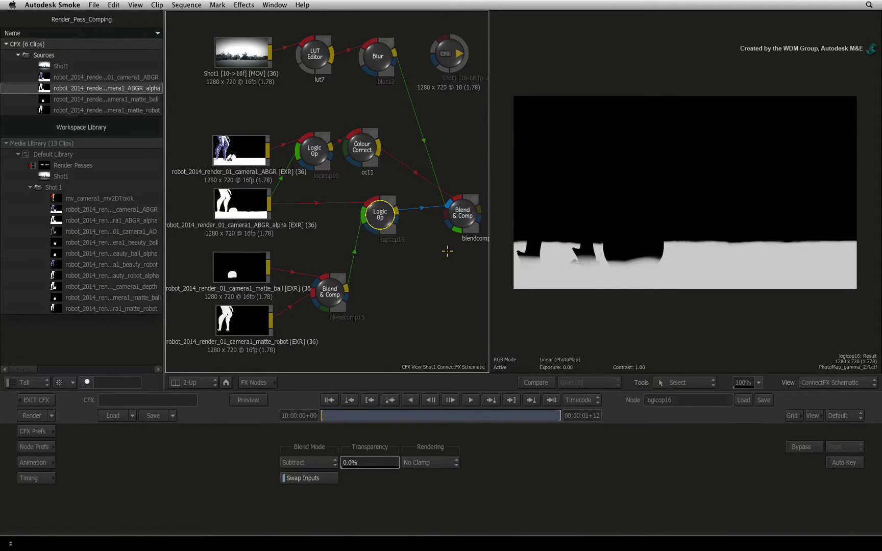
Scrub the robot beauty render, then select the mv_camera1_mv2DToxik motion-vector clip
{"action": "left_click", "coordinate": [247, 143]}
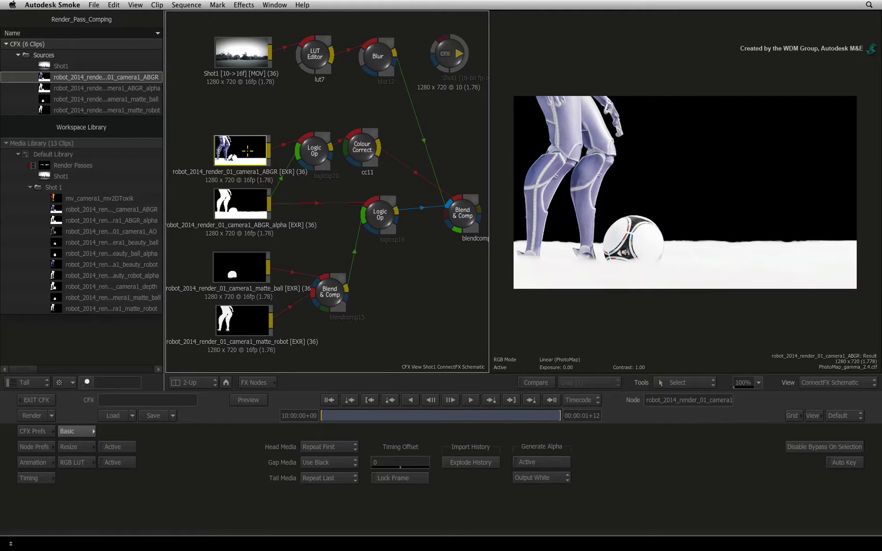
{"action": "left_click_drag", "start_coordinate": [317, 411], "coordinate": [507, 407]}
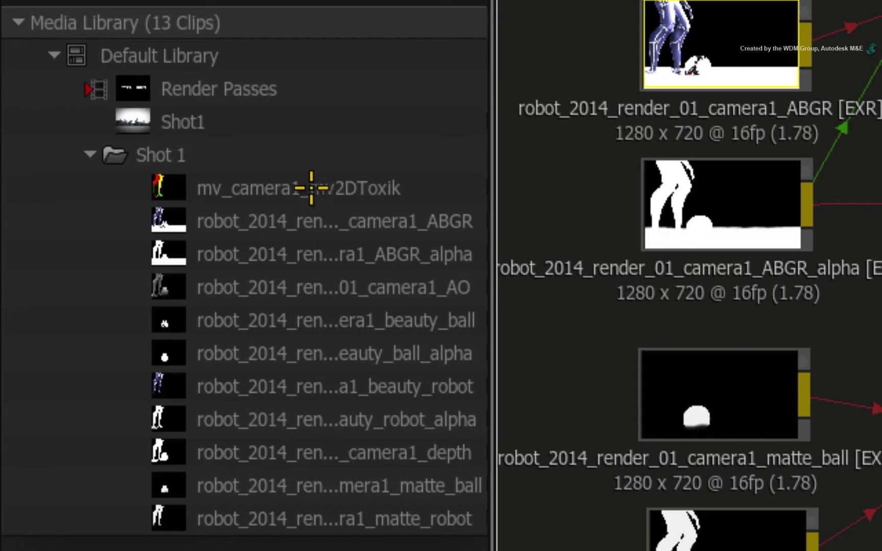
{"action": "left_click", "coordinate": [102, 198]}
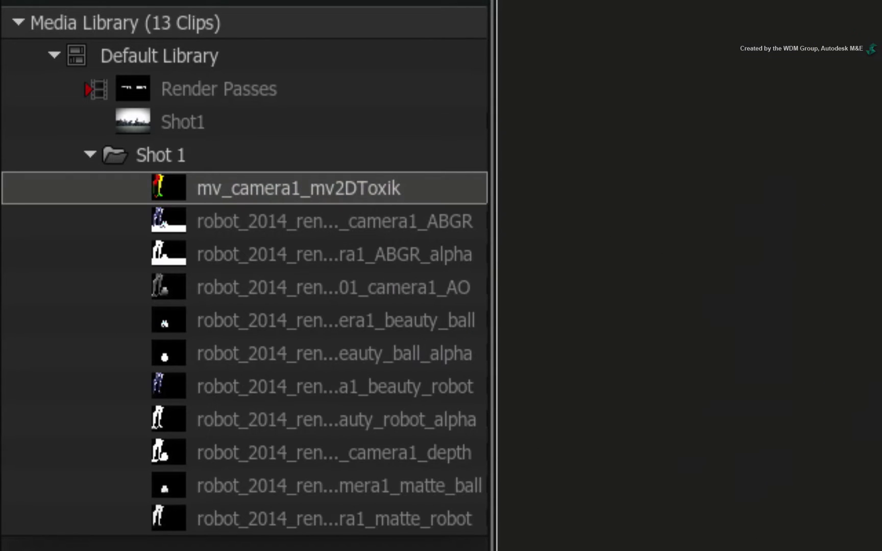
Drop mv_camera1_mv2DToxik into the ConnectFX schematic and scrub through its vector frames
{"action": "mouse_move", "coordinate": [161, 186]}
{"action": "left_mouse_down"}
{"action": "mouse_move", "coordinate": [688, 182]}
{"action": "mouse_move", "coordinate": [674, 167]}
{"action": "left_mouse_up"}
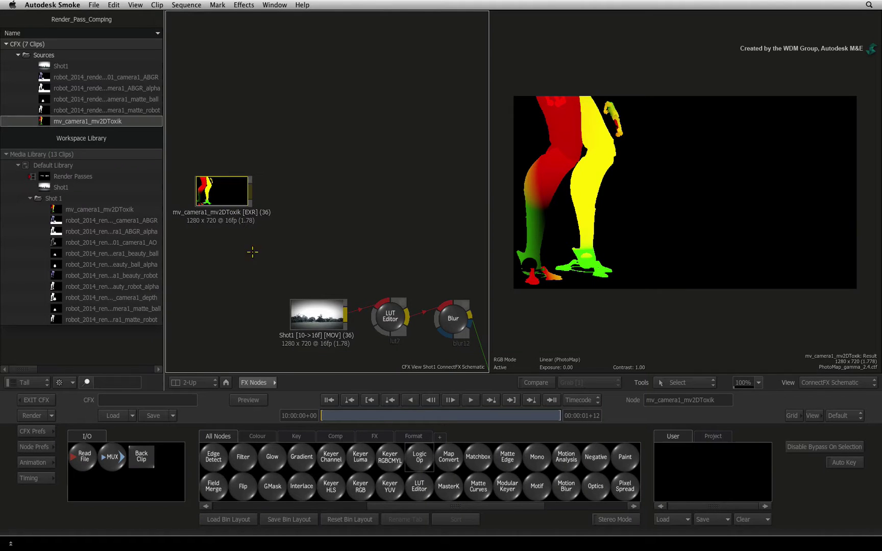
{"action": "left_click_drag", "start_coordinate": [345, 415], "coordinate": [554, 400]}
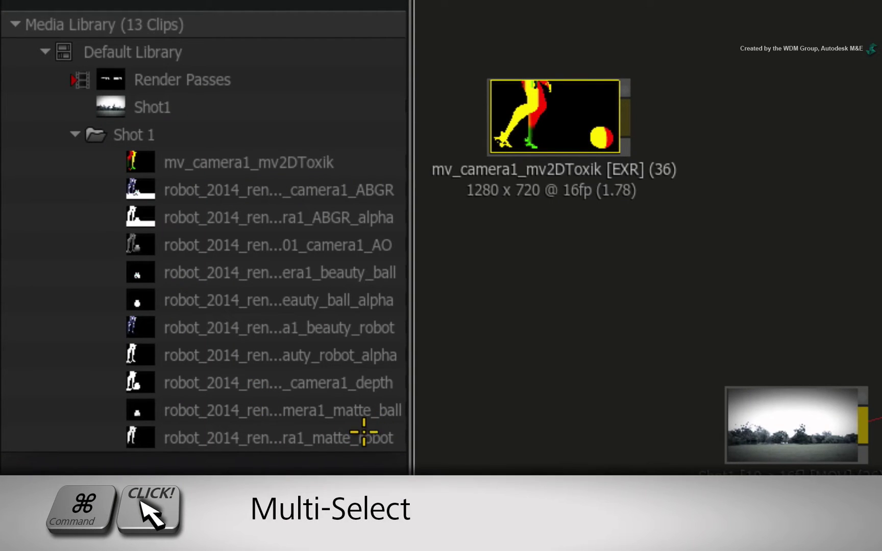
Add the beauty_robot and matte_robot clips, arranged above and below the vector node
{"action": "left_click", "coordinate": [375, 329]}
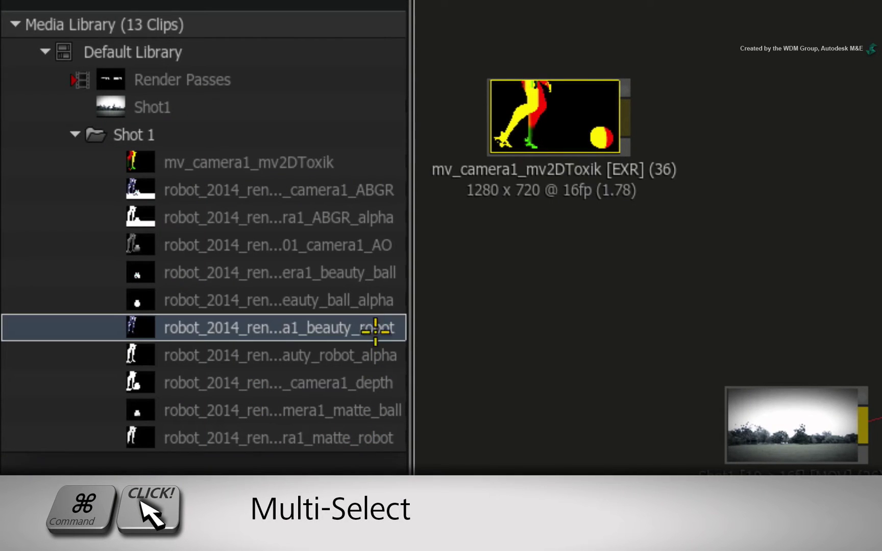
{"action": "left_click", "coordinate": [371, 436], "text": "super"}
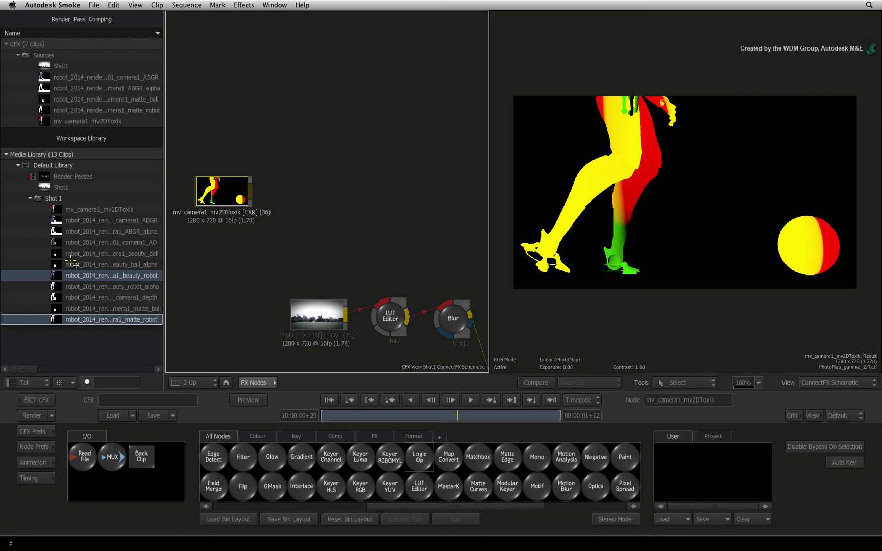
{"action": "mouse_move", "coordinate": [73, 264]}
{"action": "left_mouse_down"}
{"action": "mouse_move", "coordinate": [214, 135]}
{"action": "mouse_move", "coordinate": [223, 251]}
{"action": "left_mouse_up"}
{"action": "mouse_move", "coordinate": [199, 114]}
{"action": "left_mouse_down"}
{"action": "mouse_move", "coordinate": [219, 131]}
{"action": "mouse_move", "coordinate": [217, 142]}
{"action": "left_mouse_up"}
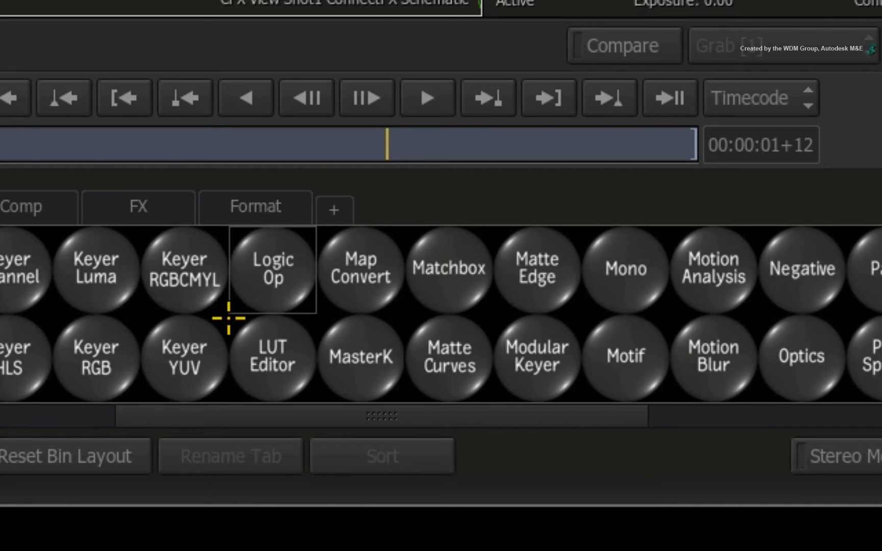
{"action": "scroll", "coordinate": [228, 319], "scroll_direction": "down", "scroll_amount": 1}
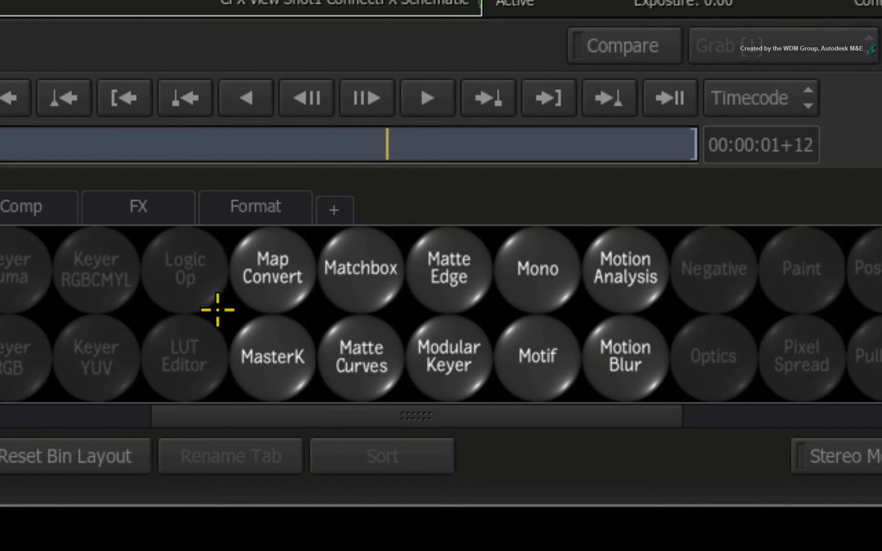
Drag a Motion Blur node from the node bin into the schematic
{"action": "mouse_move", "coordinate": [626, 347]}
{"action": "left_mouse_down"}
{"action": "mouse_move", "coordinate": [627, 183]}
{"action": "mouse_move", "coordinate": [453, 237]}
{"action": "mouse_move", "coordinate": [453, 228]}
{"action": "left_mouse_up"}
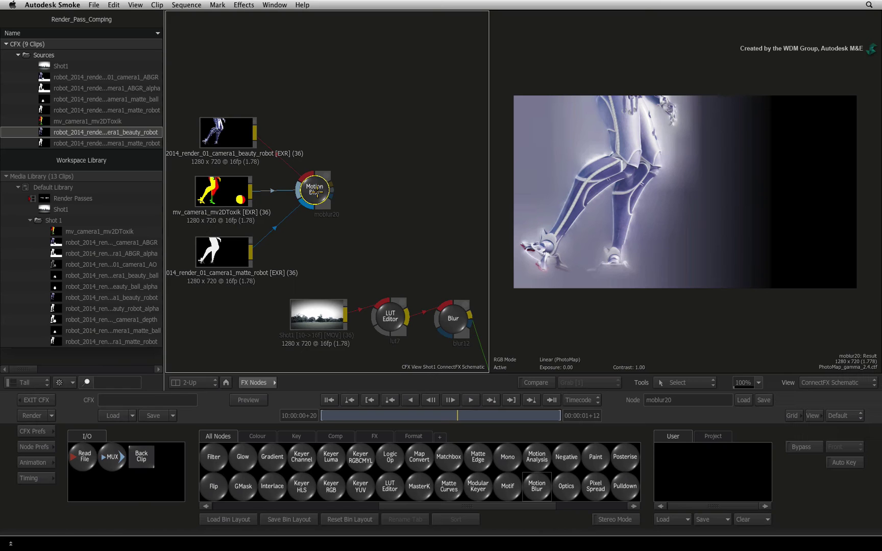
Open the Motion Blur editor and enable Show Icons under Vector Viewing
{"action": "double_click", "coordinate": [314, 191]}
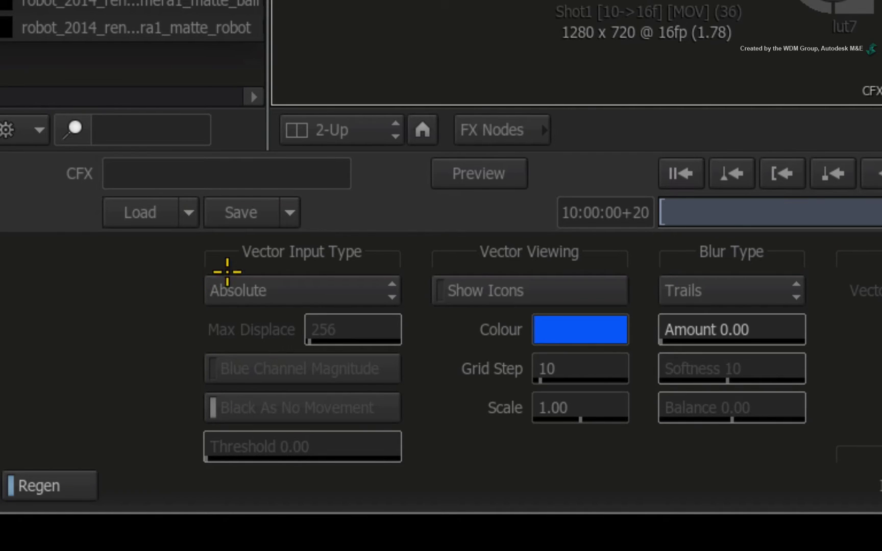
{"action": "left_click", "coordinate": [563, 284]}
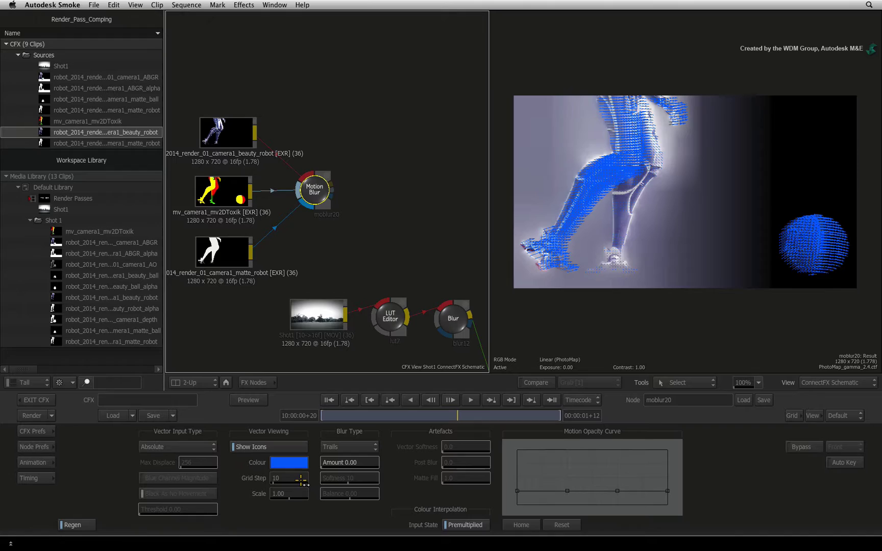
Set the vector icon Grid Step to 20 and Scale to 3
{"action": "left_click", "coordinate": [298, 478]}
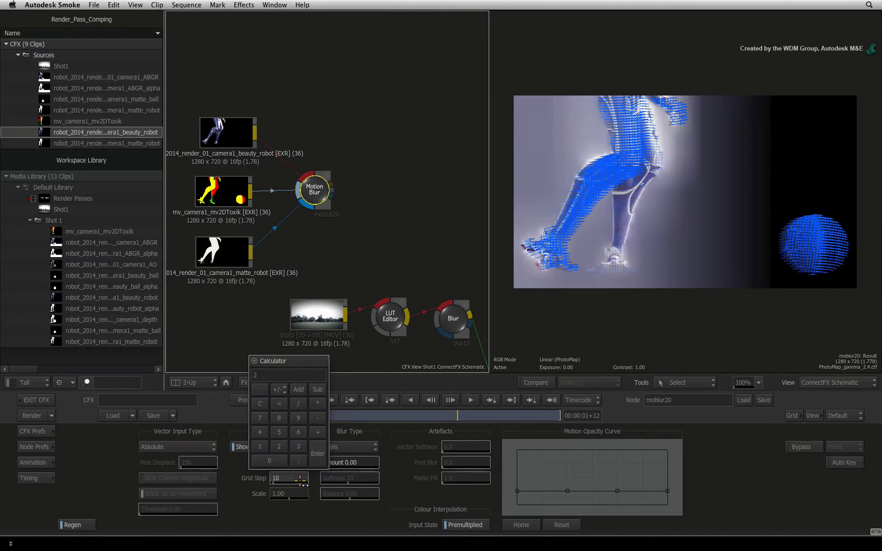
{"action": "type", "text": "20"}
{"action": "key", "text": "Return"}
{"action": "left_click", "coordinate": [289, 493]}
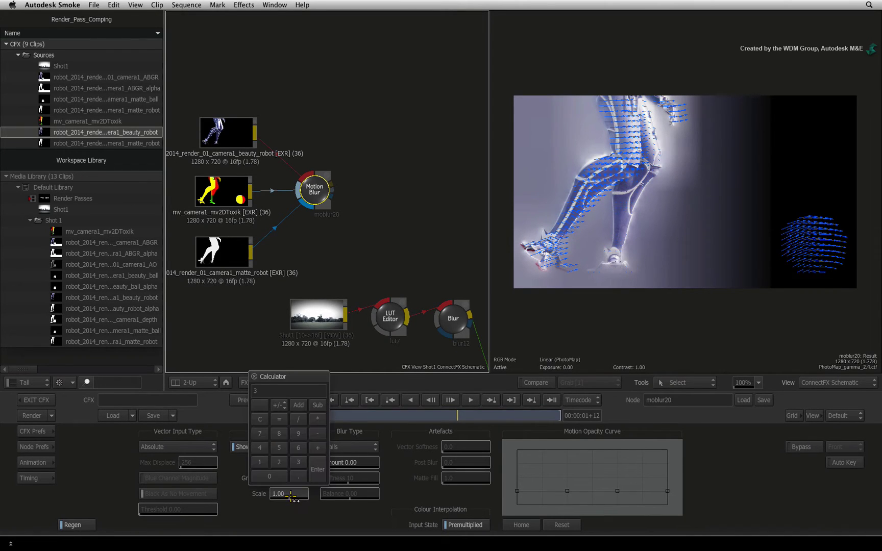
{"action": "type", "text": "3"}
{"action": "key", "text": "Return"}
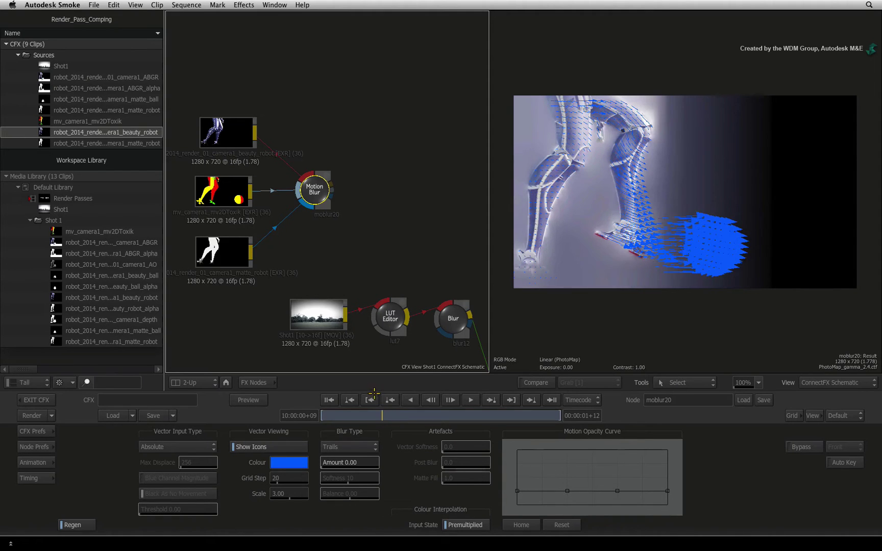
Step back and forward through frames to review the vector arrows
{"action": "left_click", "coordinate": [371, 399]}
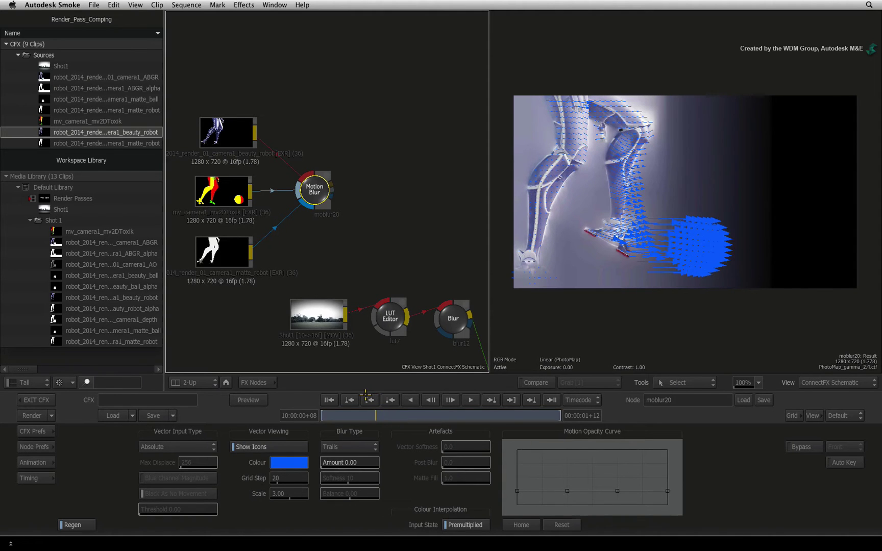
{"action": "left_click", "coordinate": [389, 399]}
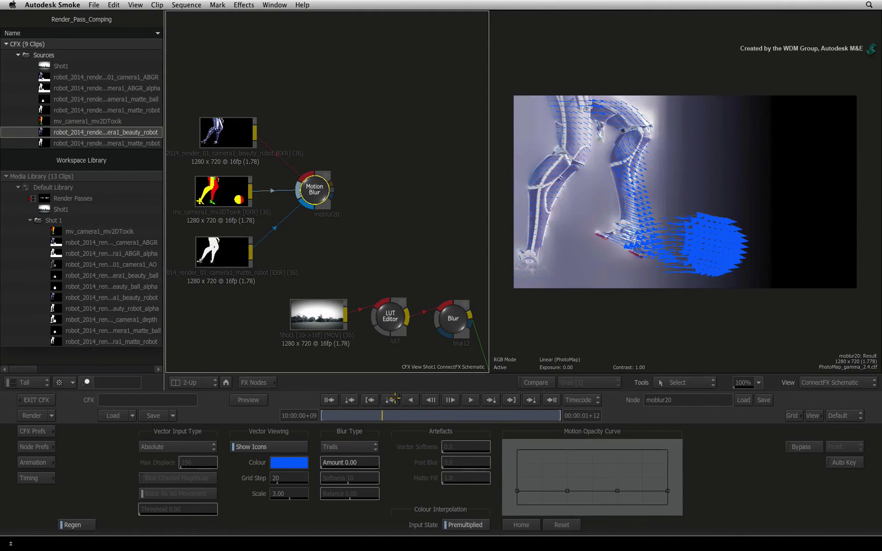
{"action": "left_click", "coordinate": [393, 398]}
{"action": "left_click", "coordinate": [396, 398]}
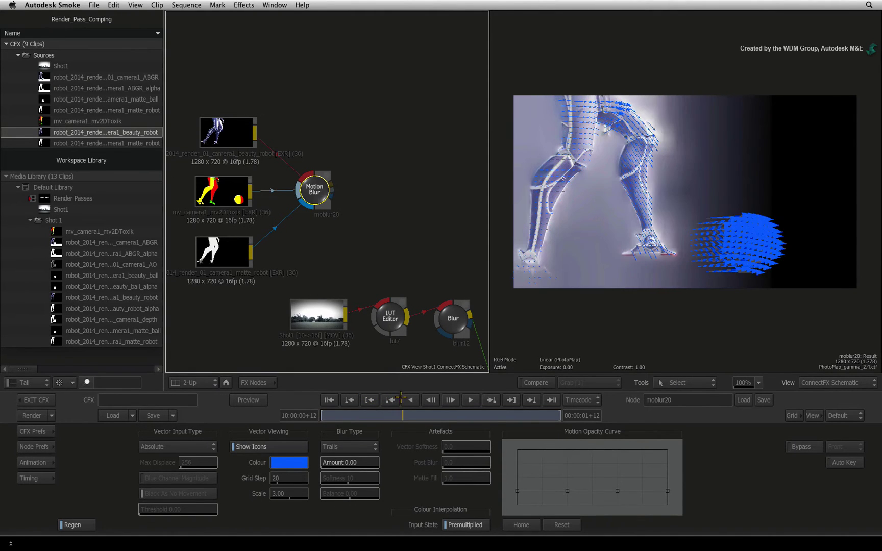
{"action": "left_click", "coordinate": [372, 399]}
{"action": "left_click", "coordinate": [371, 398]}
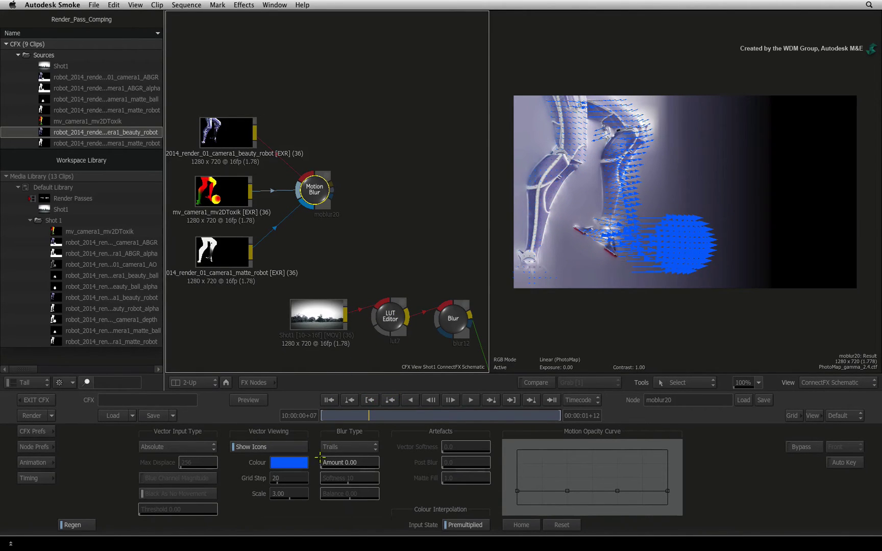
Turn off Show Icons and set the Motion Blur Amount to 0.50
{"action": "left_click", "coordinate": [285, 446]}
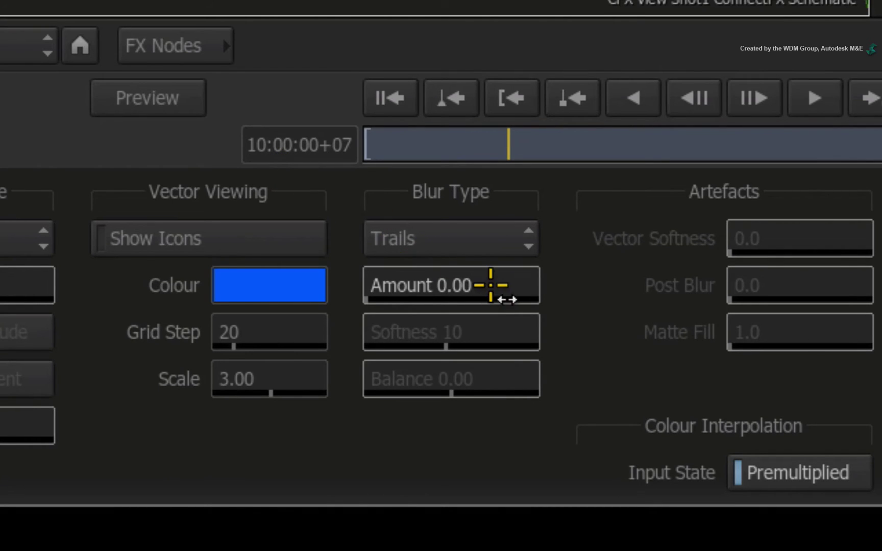
{"action": "left_click", "coordinate": [491, 285]}
{"action": "type", "text": "1"}
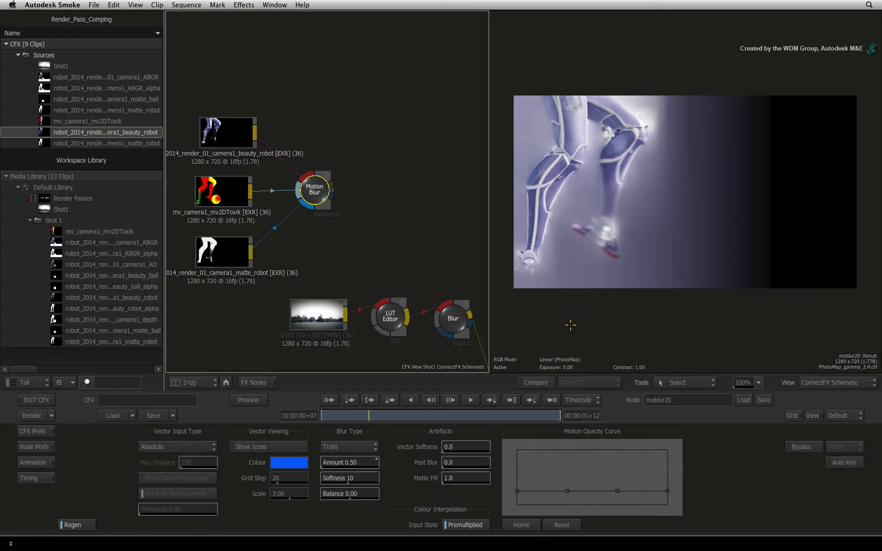
Enter 2 as the Motion Blur's Vector Softness value
{"action": "left_click", "coordinate": [479, 450]}
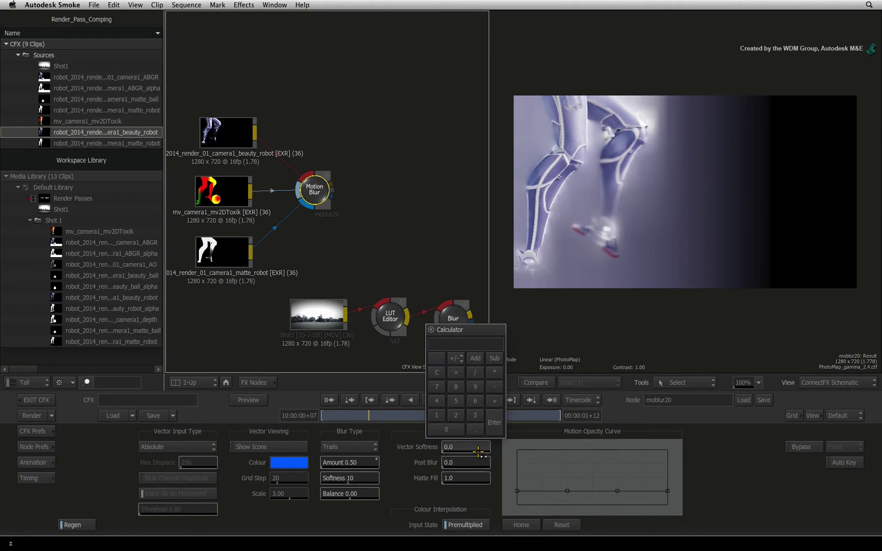
{"action": "type", "text": "2"}
{"action": "key", "text": "Return"}
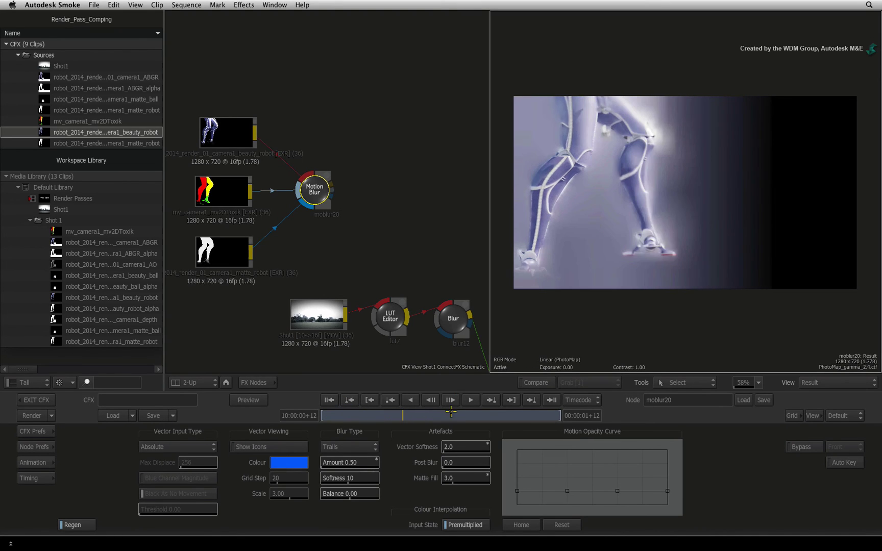
Scrub the robot leg frames and cycle the viewer through OutMatte, Forward Vector and Result
{"action": "left_click_drag", "start_coordinate": [425, 413], "coordinate": [492, 403]}
{"action": "left_click", "coordinate": [492, 403]}
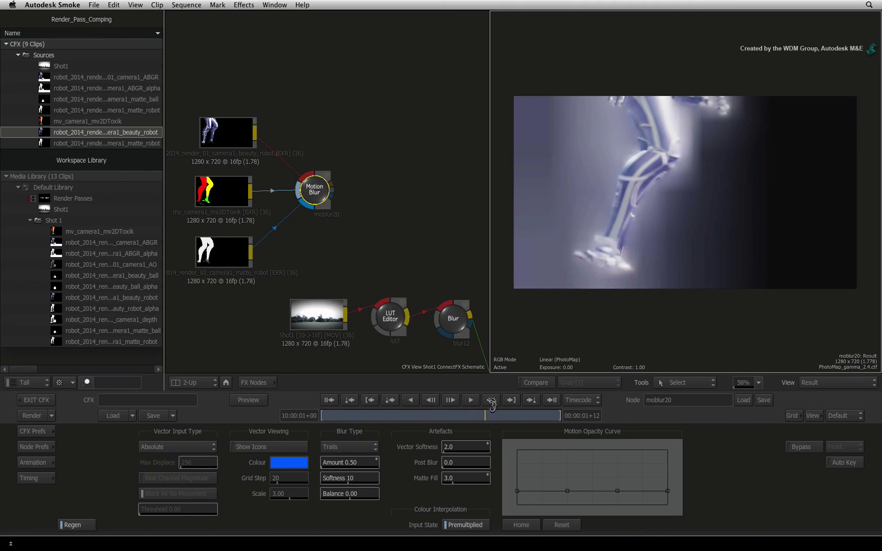
{"action": "key", "text": "F4"}
{"action": "key", "text": "F2"}
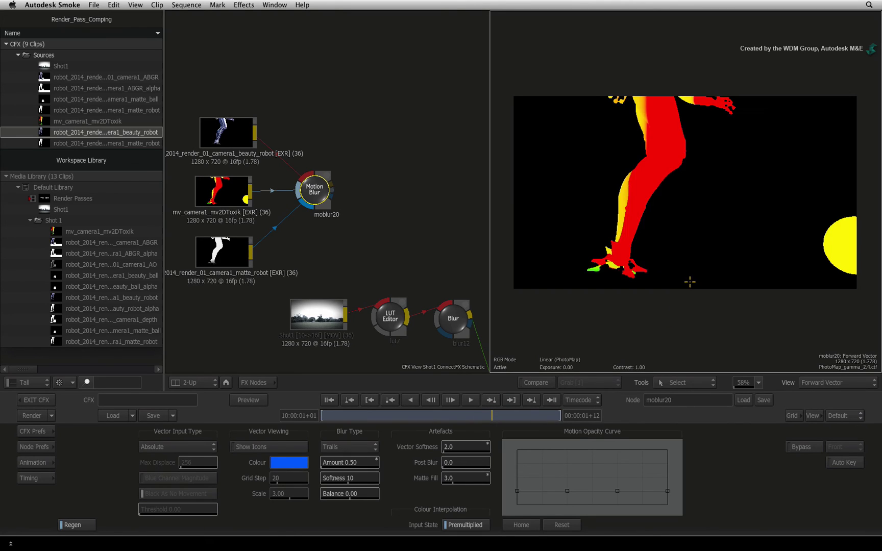
{"action": "key", "text": "F4"}
{"action": "key", "text": "F3"}
{"action": "key", "text": "F2"}
{"action": "key", "text": "F1"}
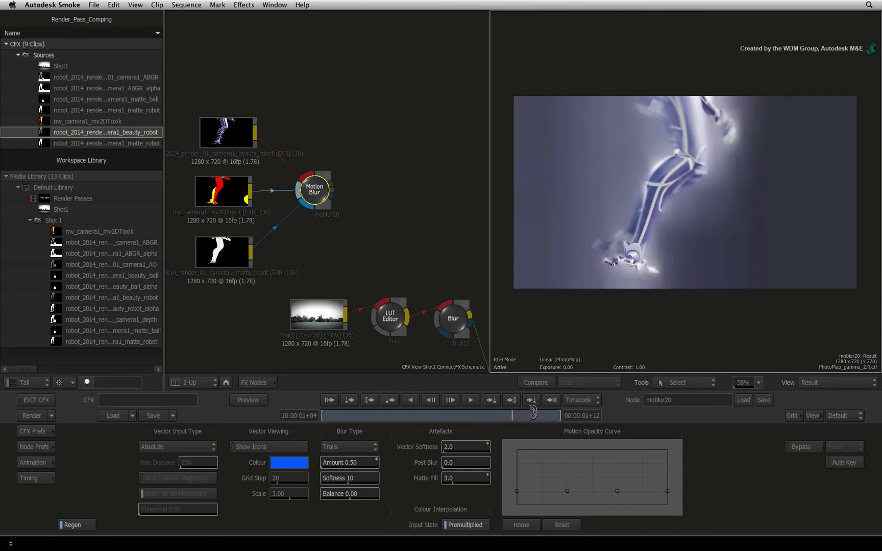
{"action": "left_click_drag", "start_coordinate": [453, 413], "coordinate": [301, 422]}
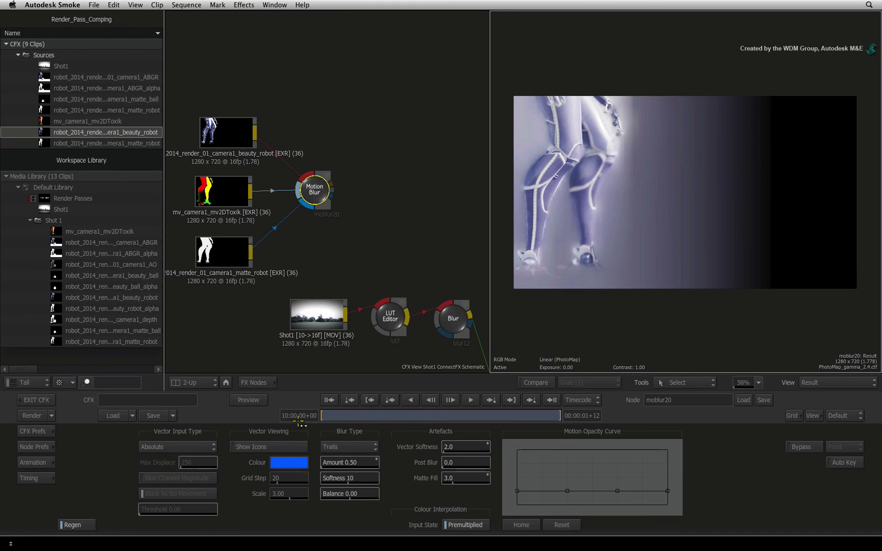